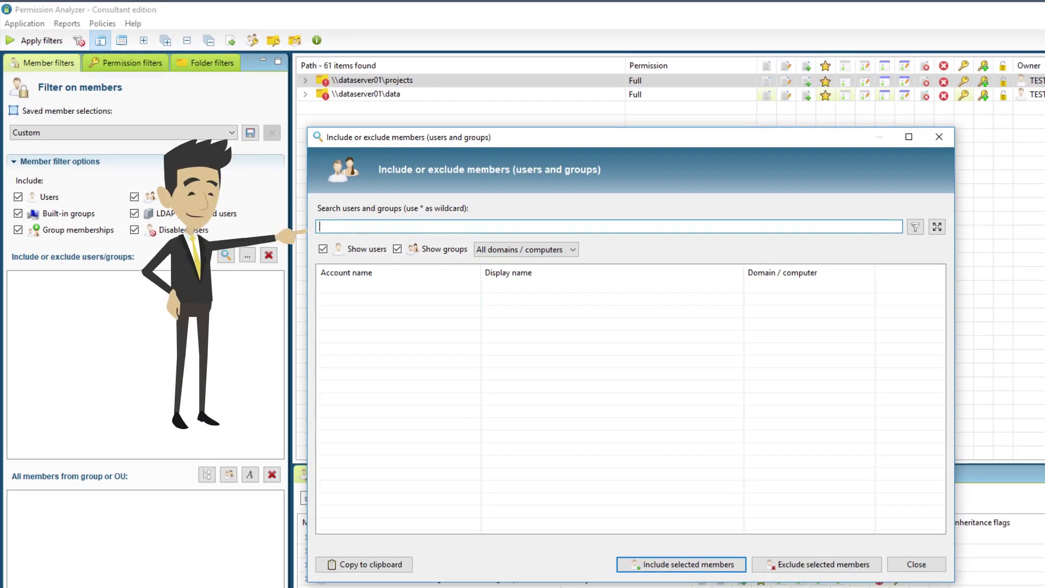
type("jessie")
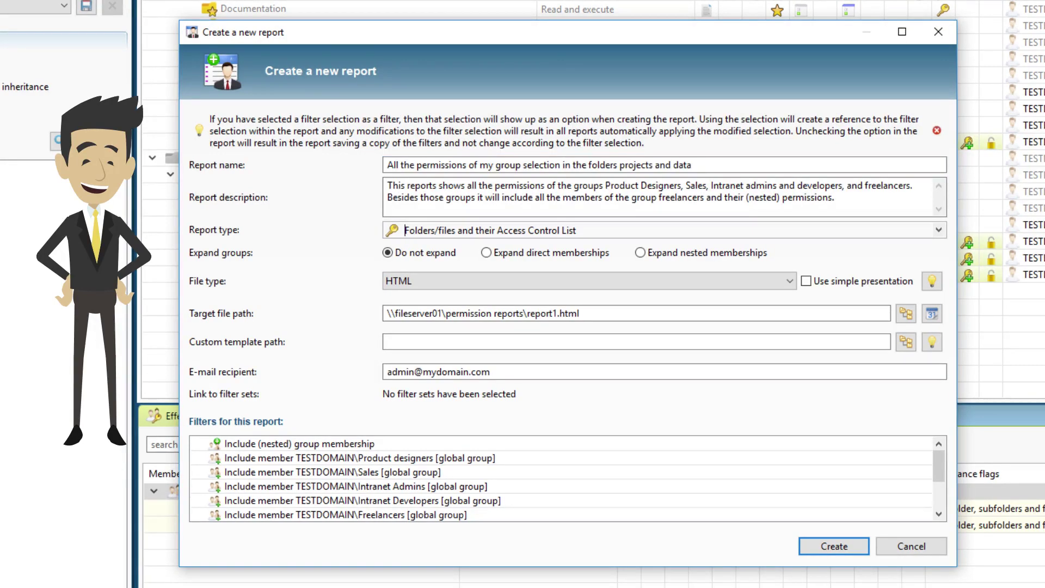
Choose the Folders/files ACL report type for the new HTML report.
left_click(404, 231)
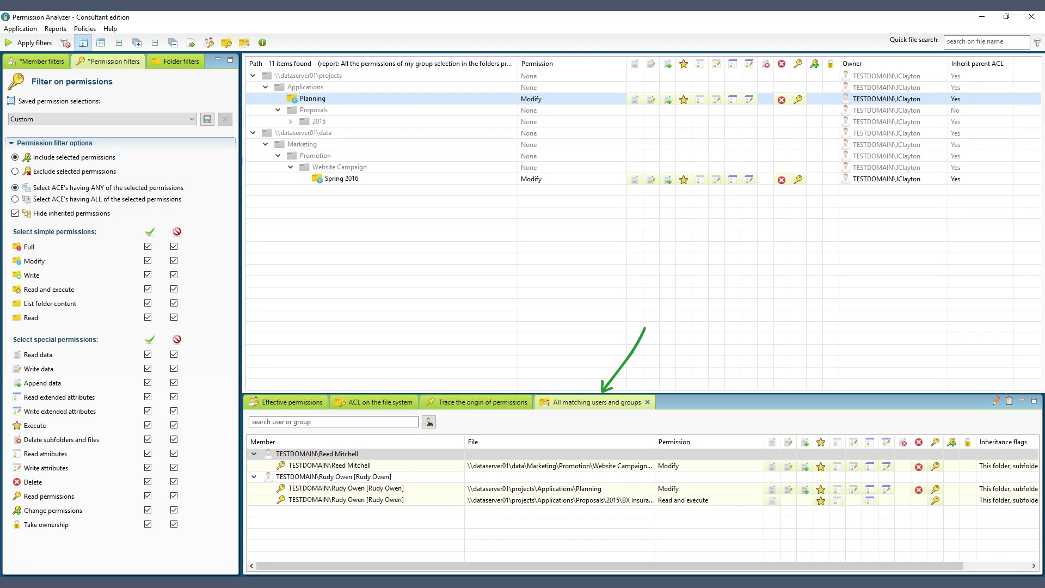
Begin saving the current filters as the policy 'Explicit user permissions are not allowed'.
key("alt+p")
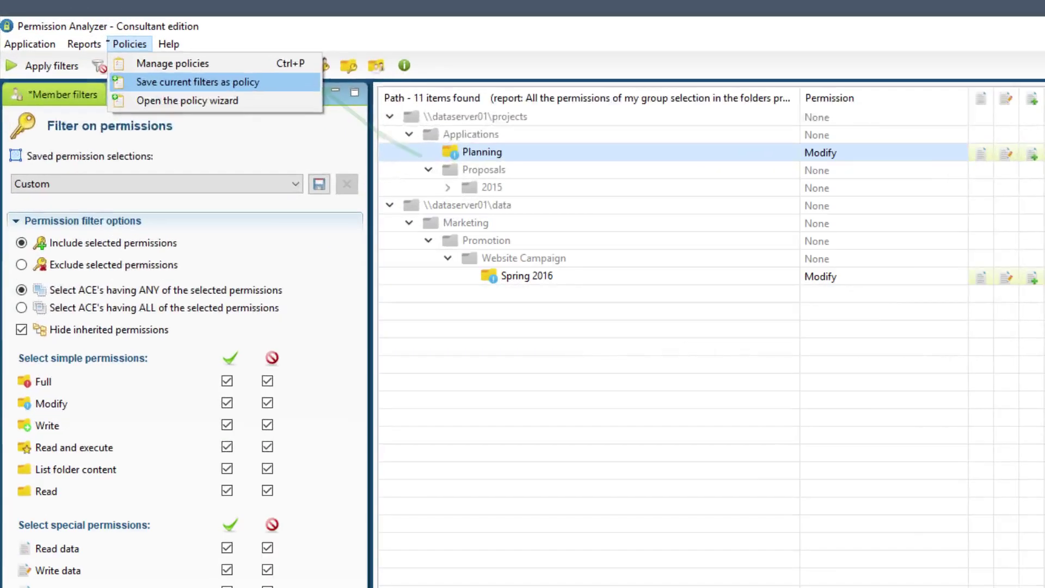